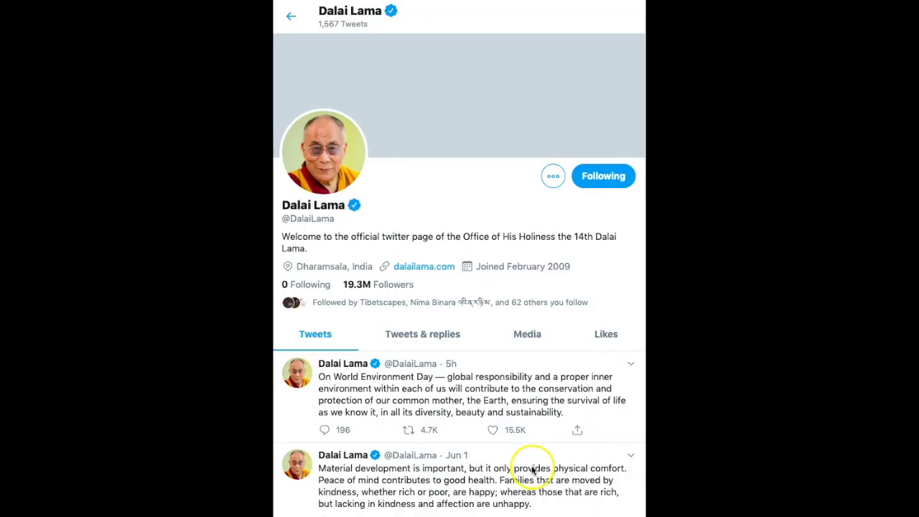
- Look through the Dalai Lama's Twitter profile and the tweet posts in the Prague in Quarantine live blog
scroll(532, 468, down, 3)
scroll(532, 470, down, 3)
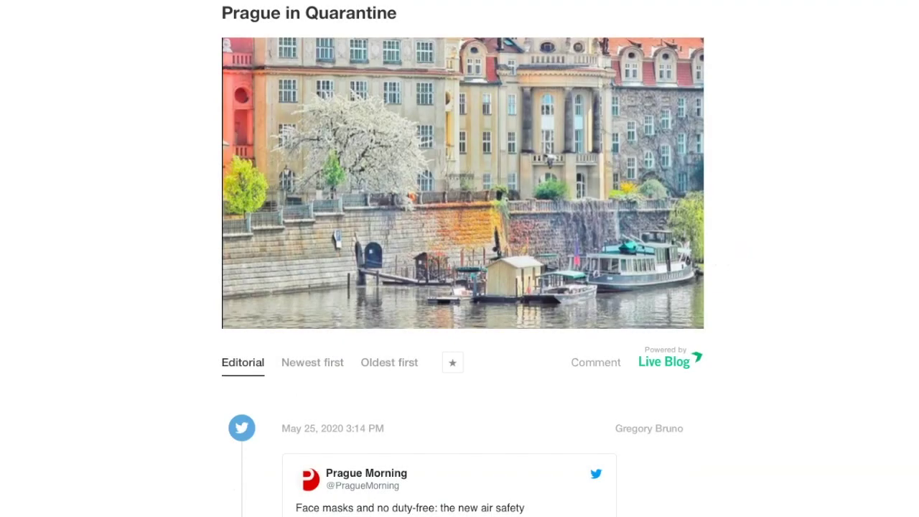
scroll(463, 287, down, 5)
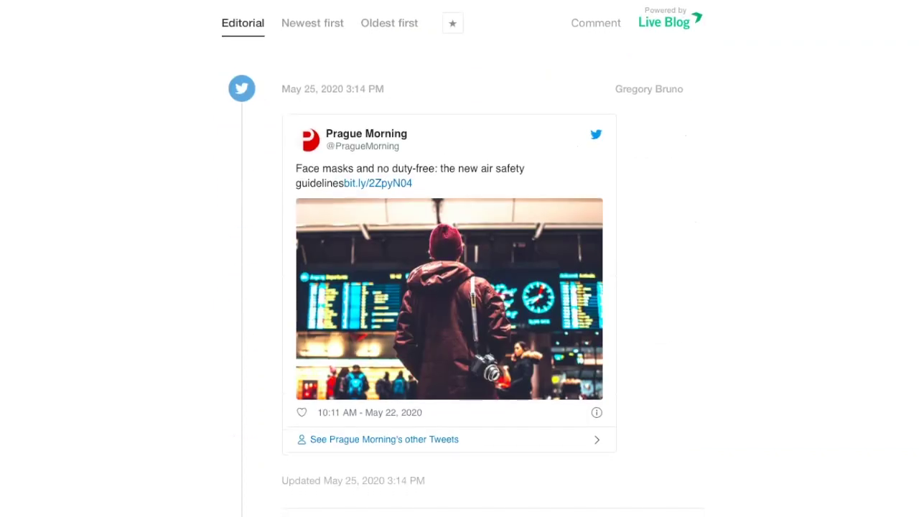
scroll(463, 287, down, 5)
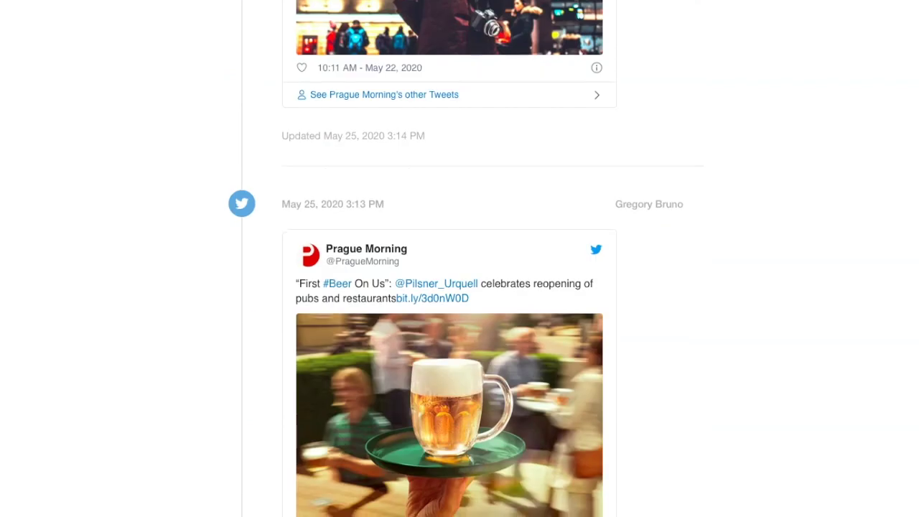
scroll(463, 288, down, 2)
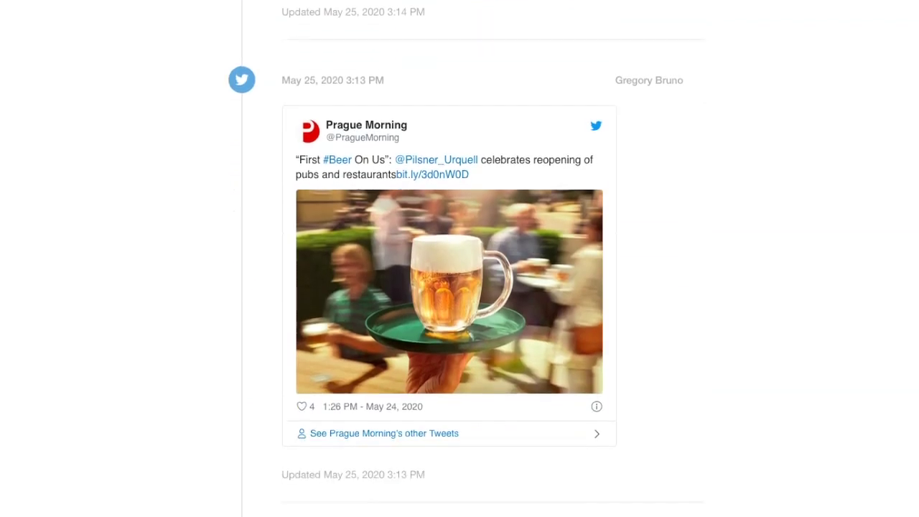
scroll(464, 287, down, 2)
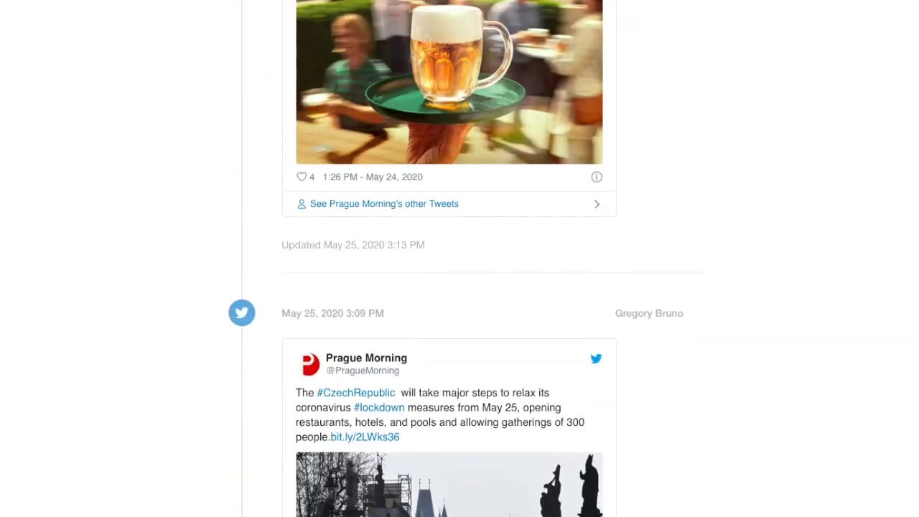
scroll(464, 287, down, 3)
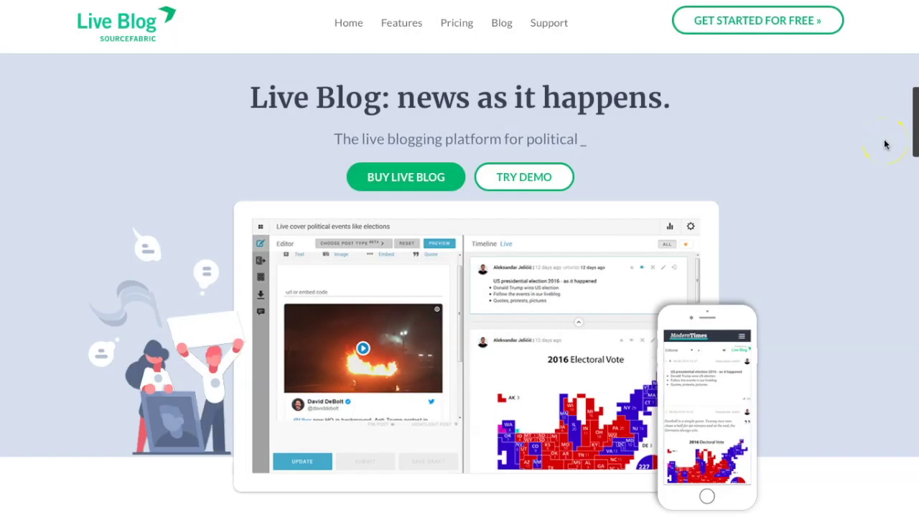
- Switch to Integromat and sign in to the account to reach its dashboard
click(763, 25)
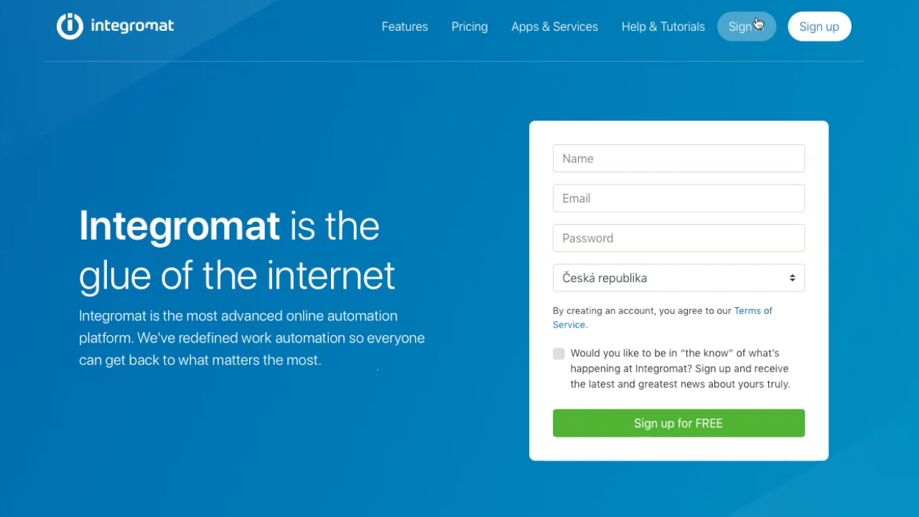
click(755, 24)
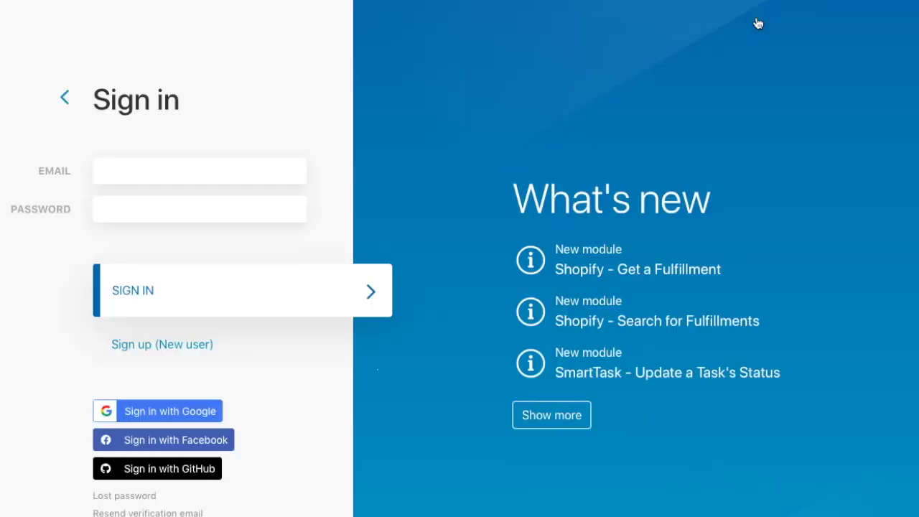
click(756, 18)
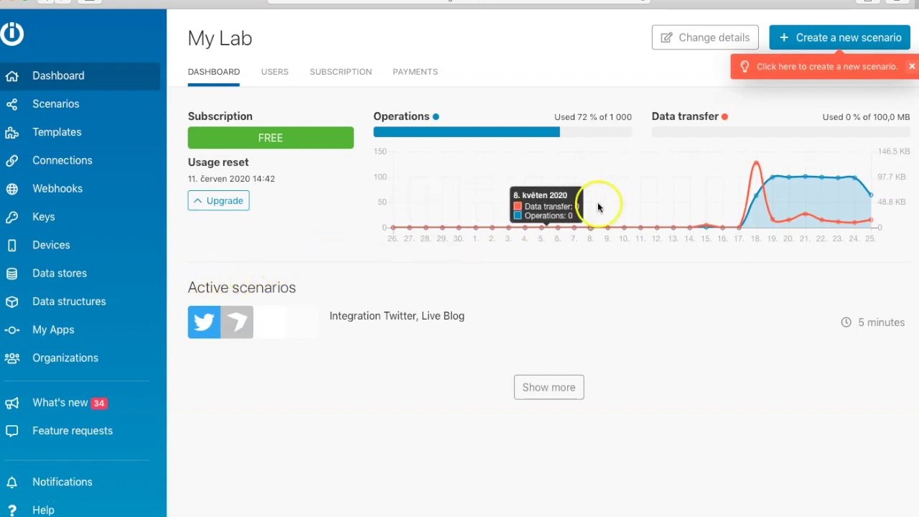
- Create a new scenario with Twitter as the service to integrate
click(817, 43)
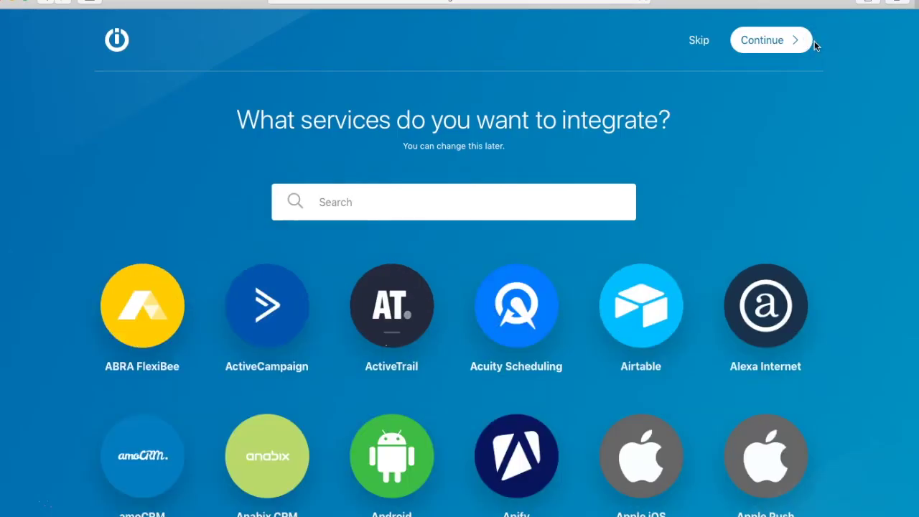
click(365, 210)
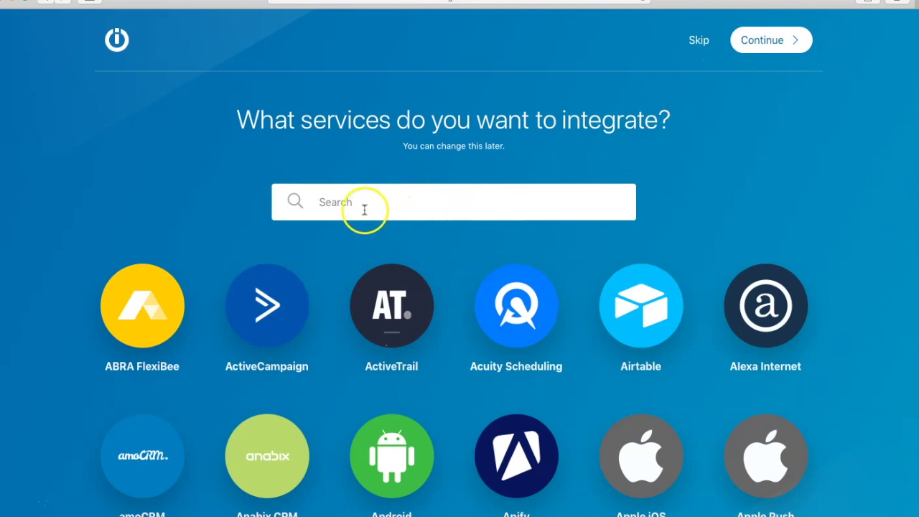
text(Twitter)
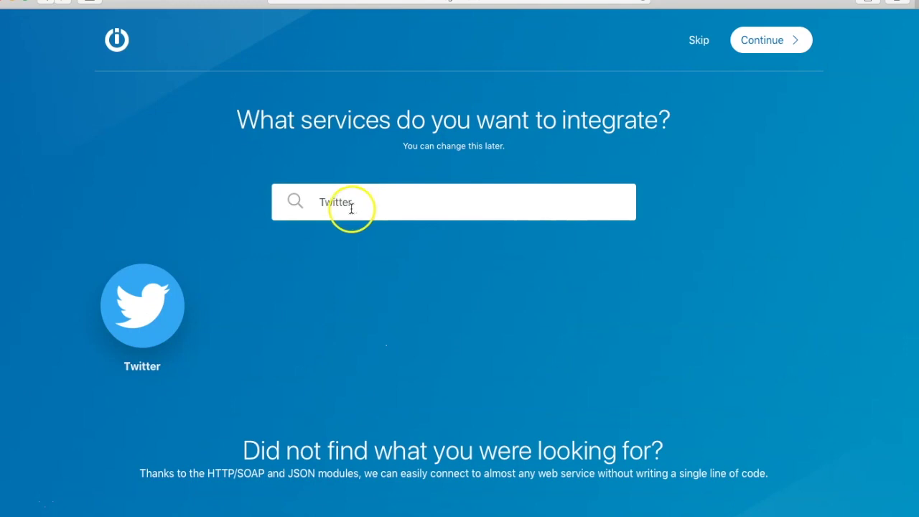
click(160, 310)
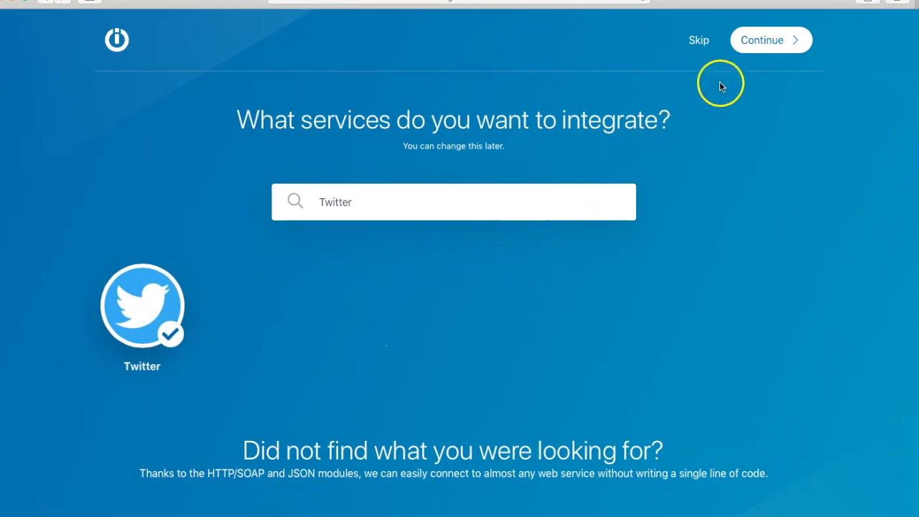
click(766, 42)
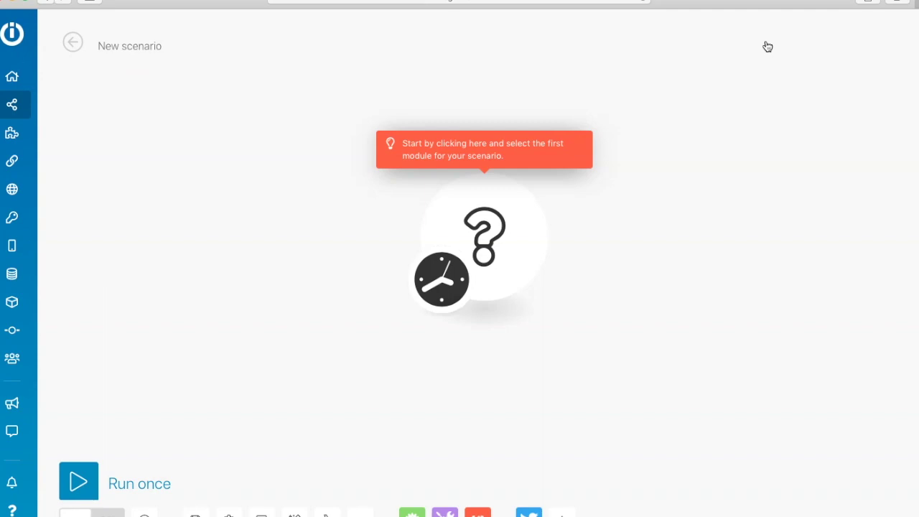
click(493, 223)
click(625, 201)
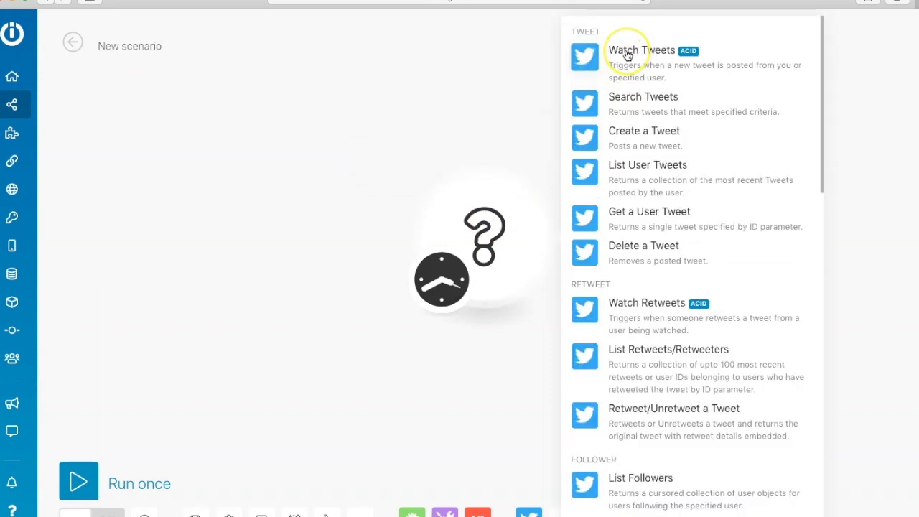
click(627, 56)
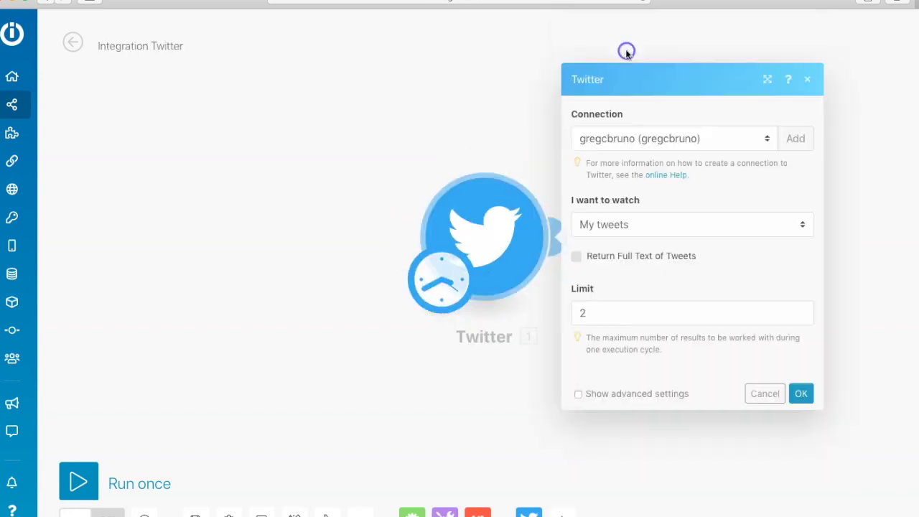
- Try to add a connection named My Twitter connection and authorize Integromat to access the Twitter account
click(797, 143)
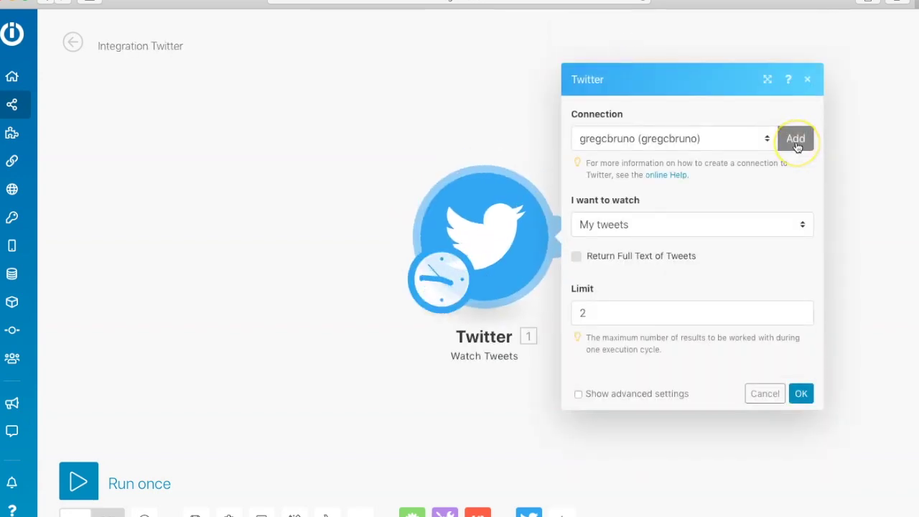
click(796, 144)
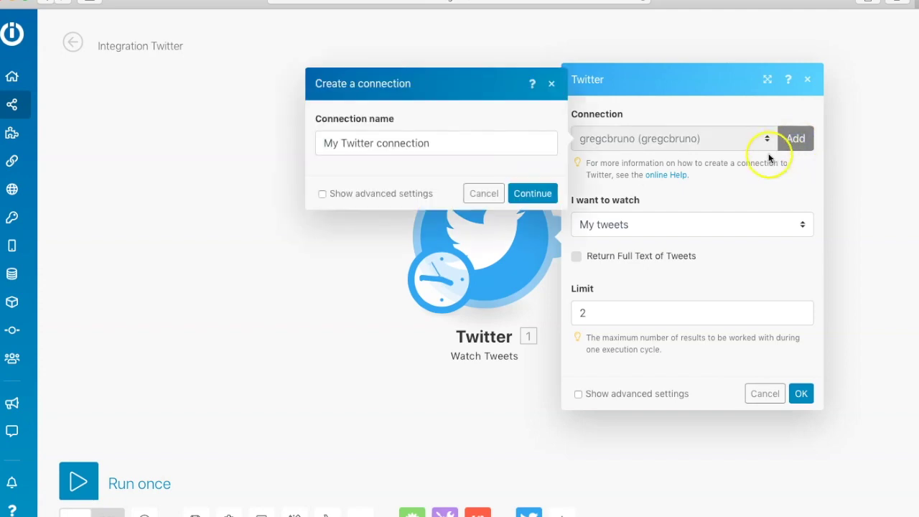
click(540, 194)
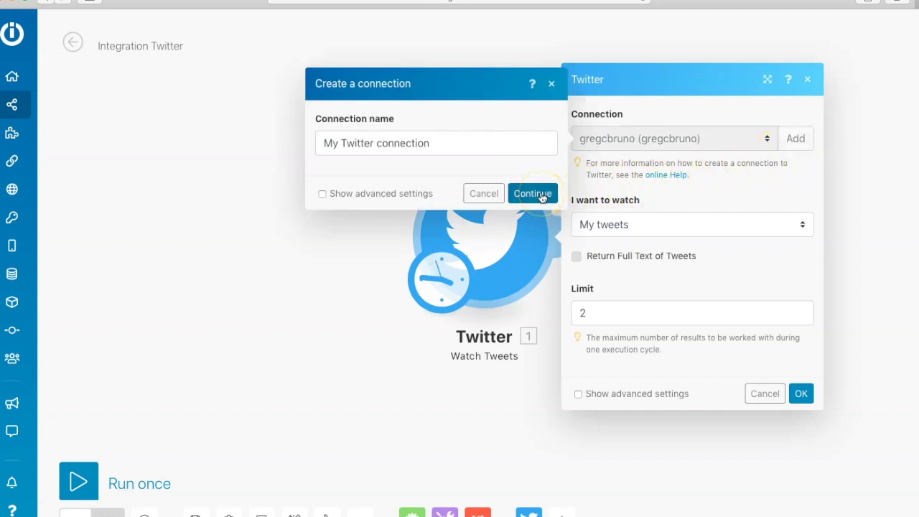
click(147, 223)
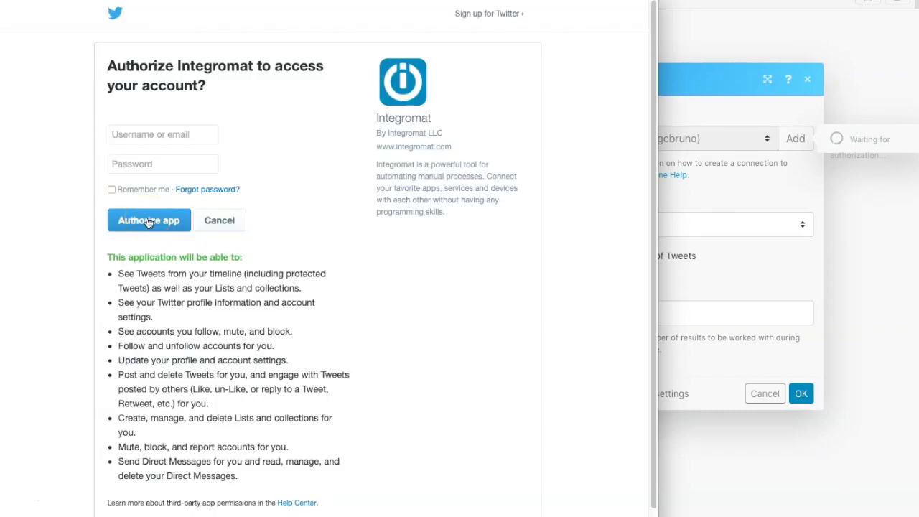
- Configure the trigger to watch someone else's tweets from PragueMorning, returning full tweet text with a limit of 10
click(630, 228)
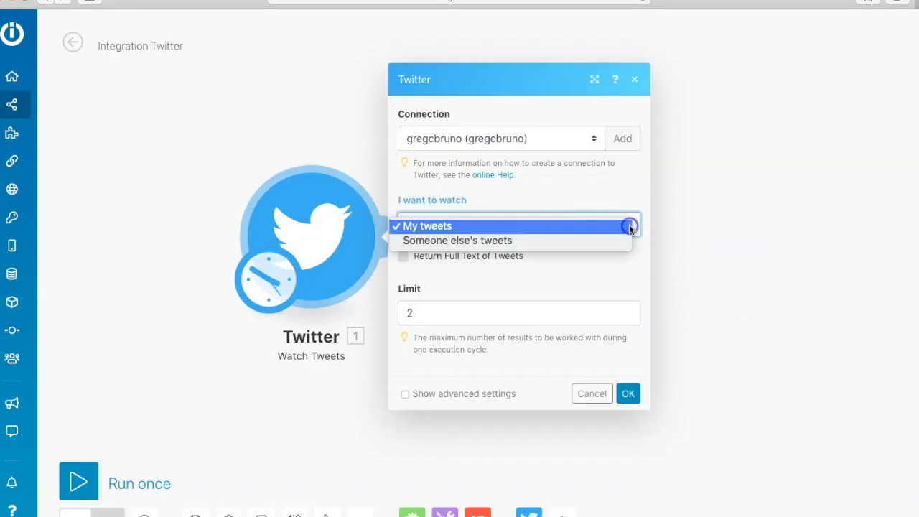
click(619, 242)
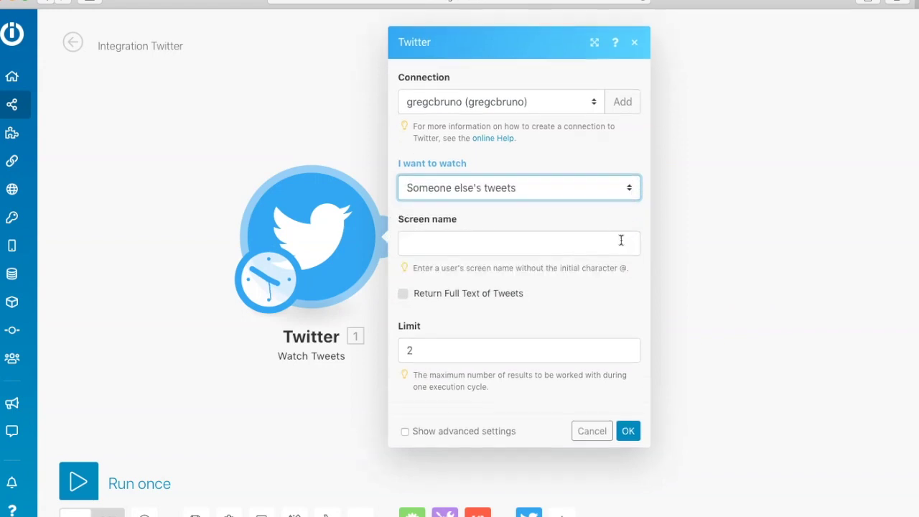
click(489, 244)
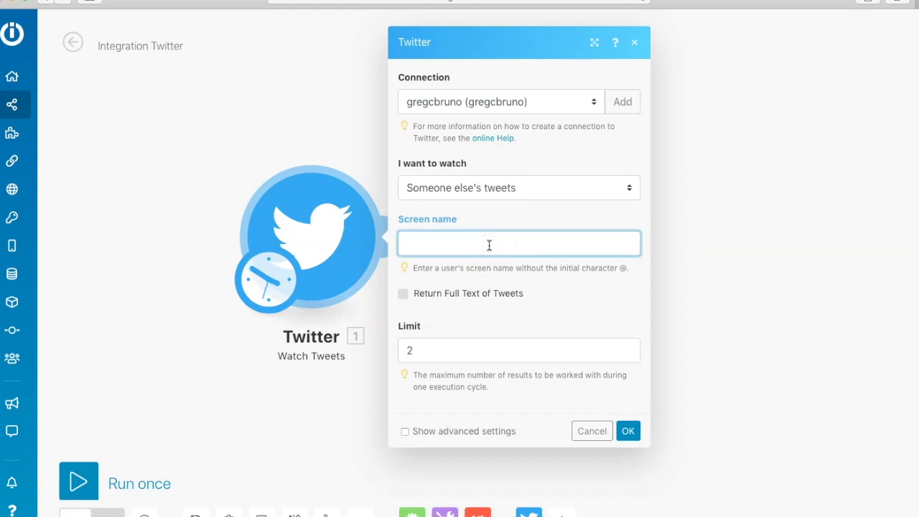
text(PragueMorning)
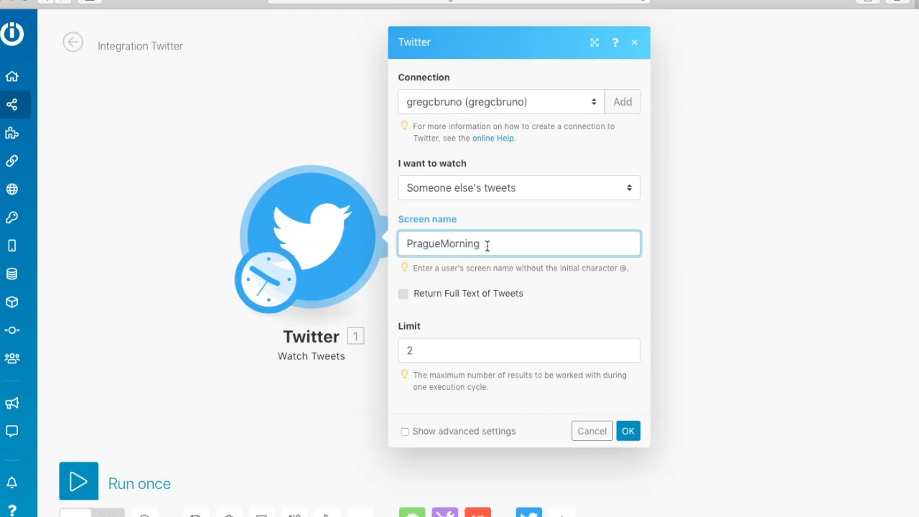
click(403, 297)
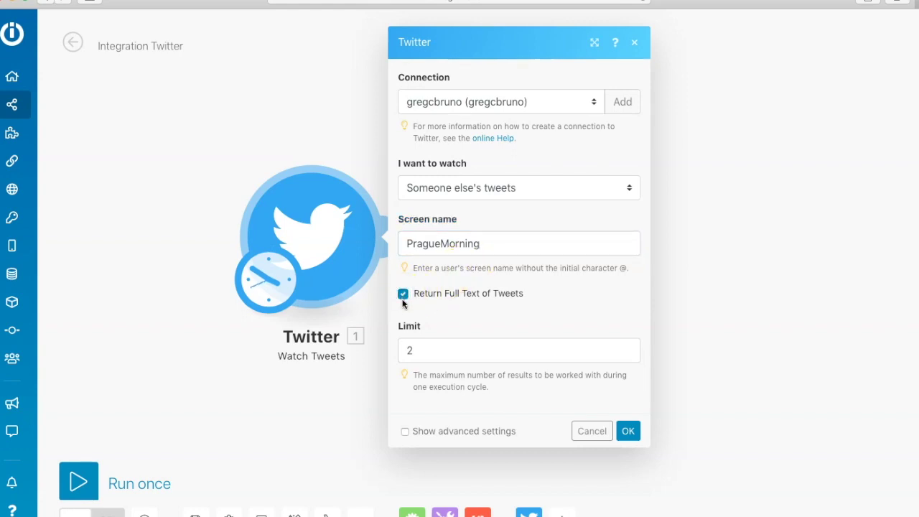
click(427, 348)
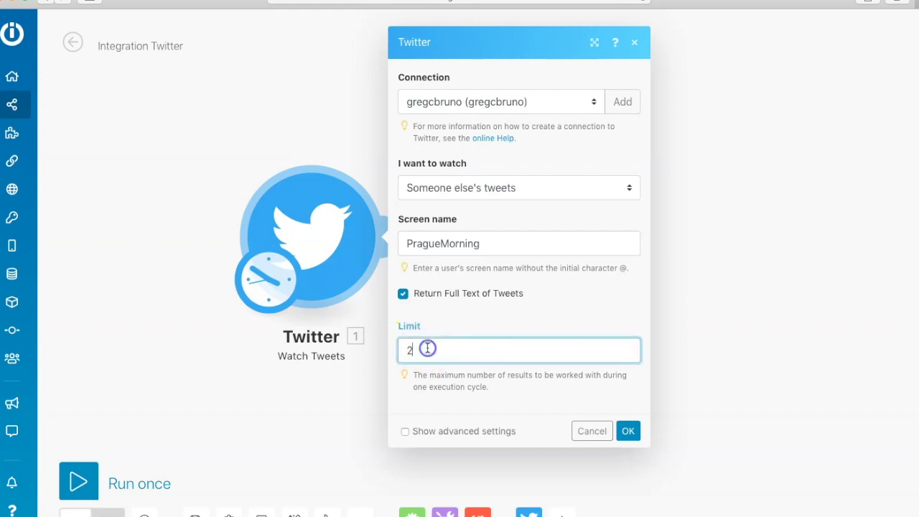
text(10)
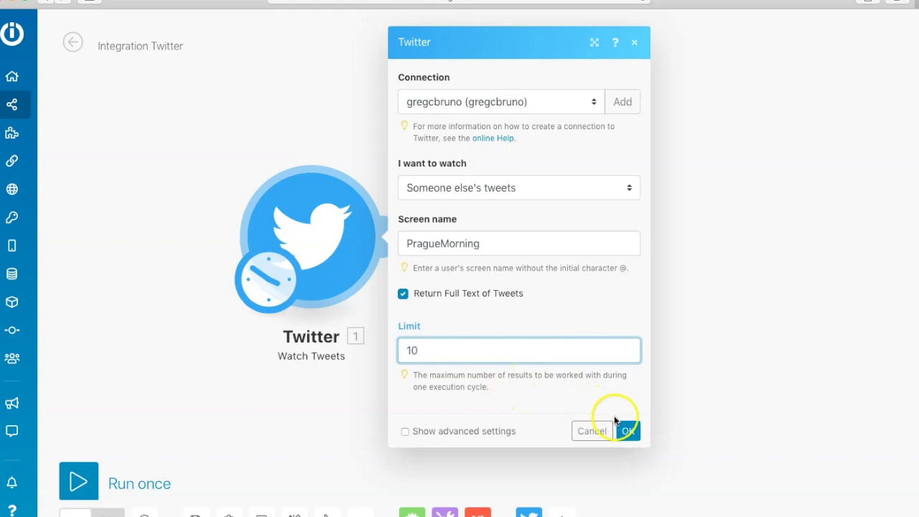
click(628, 430)
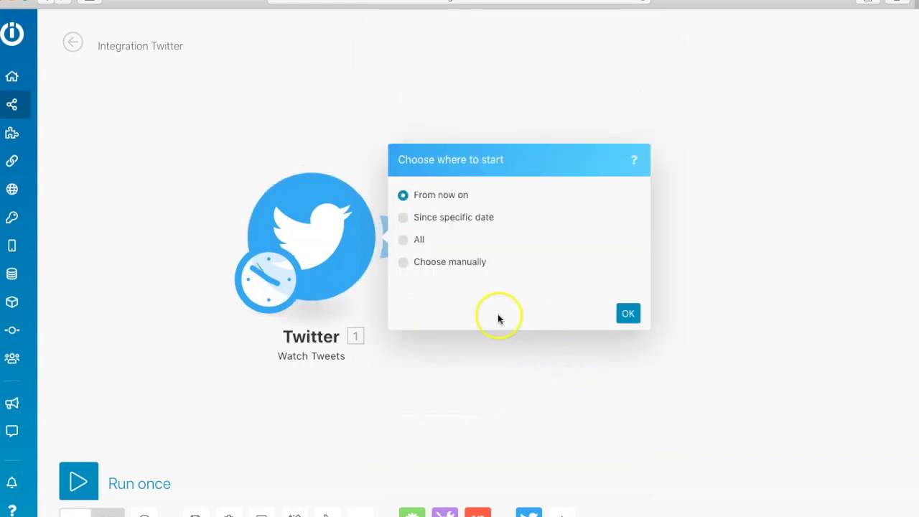
- Make the Twitter trigger start since the specific date 18.05.2020 15:50
click(403, 217)
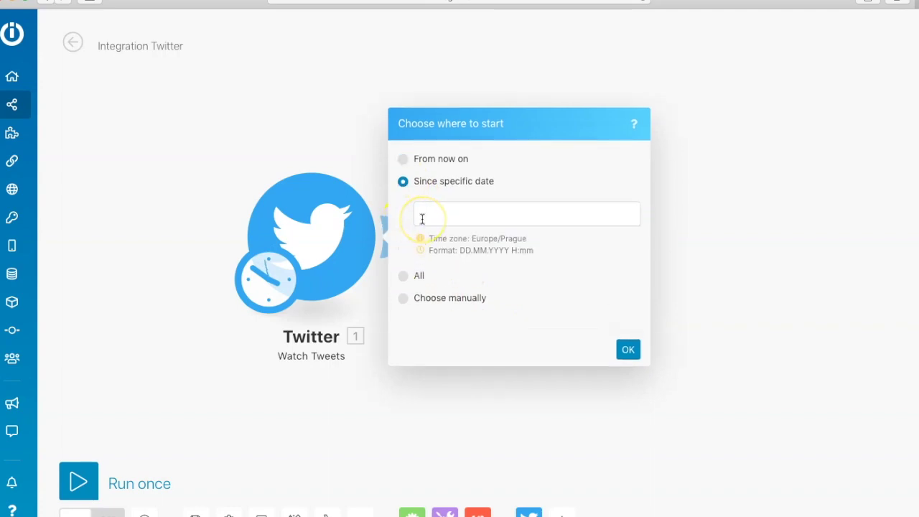
click(422, 219)
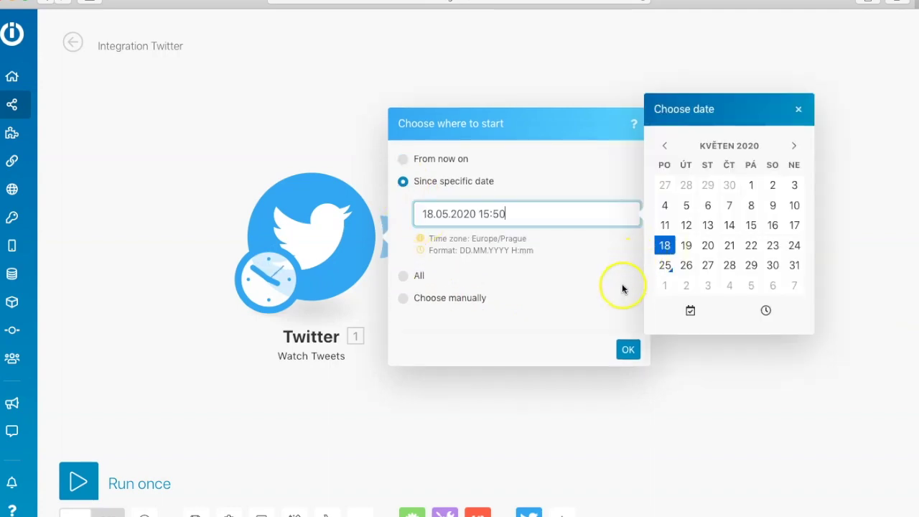
click(627, 349)
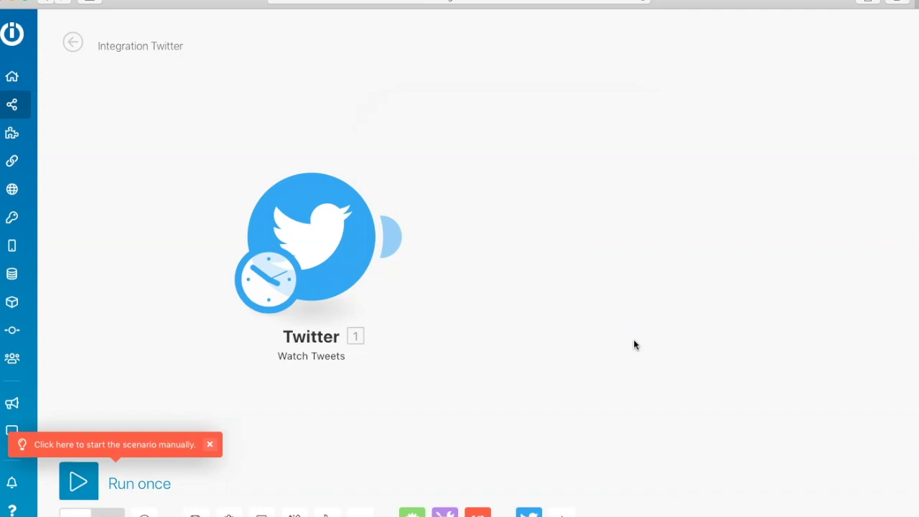
click(493, 311)
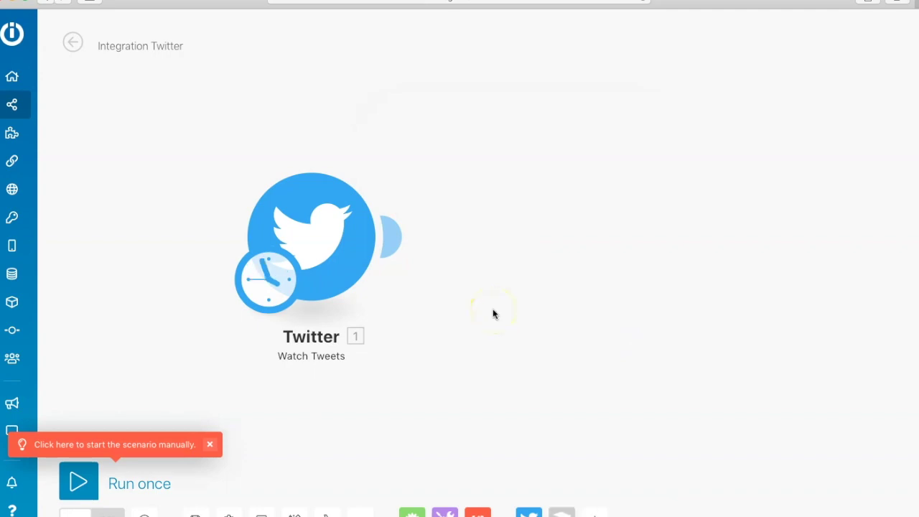
- Add a Live Blog module after the Twitter trigger using the Create a contribution action
click(395, 237)
click(643, 301)
text(Live Blo)
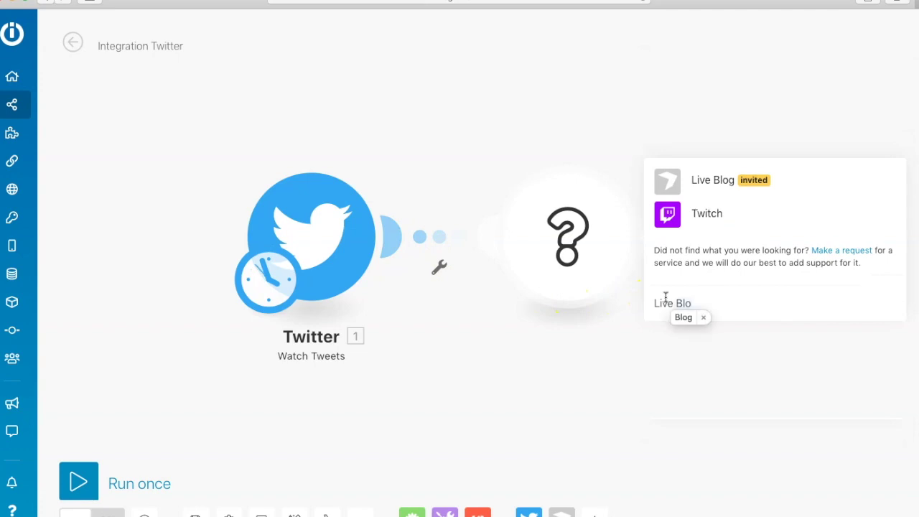
text(g)
click(668, 294)
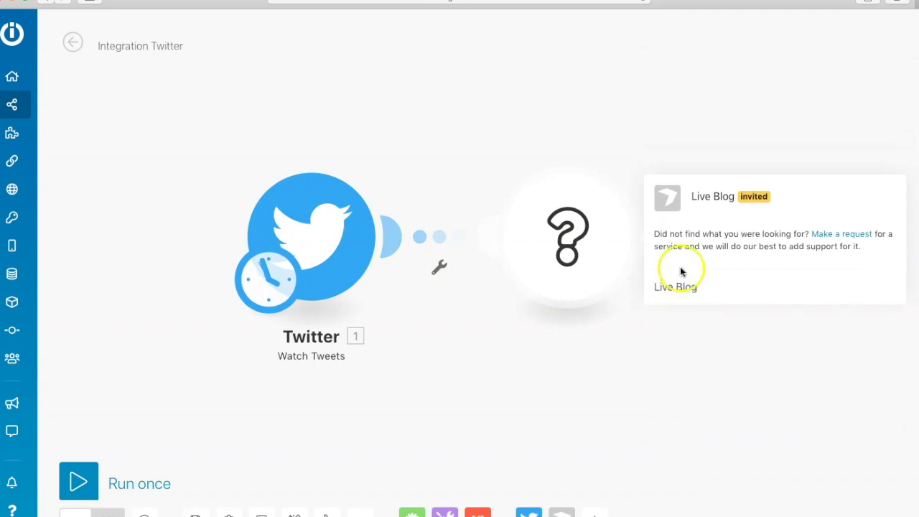
click(674, 198)
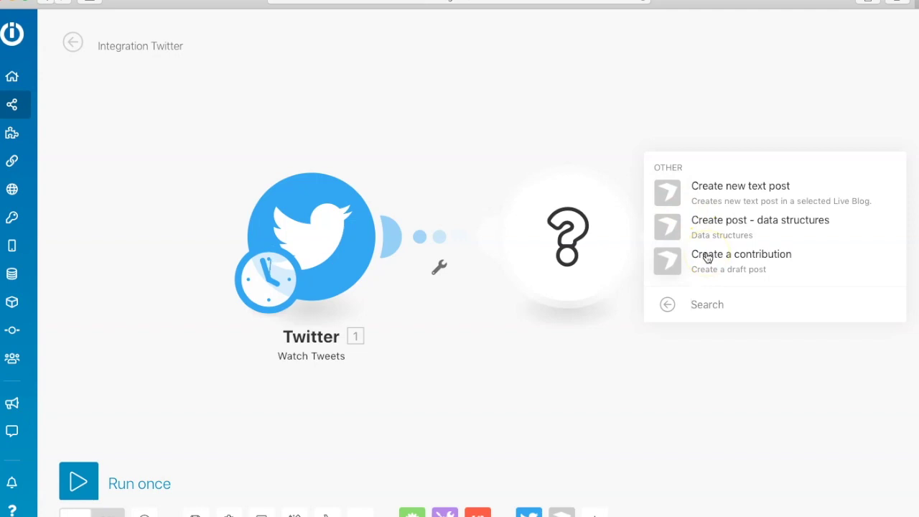
click(707, 257)
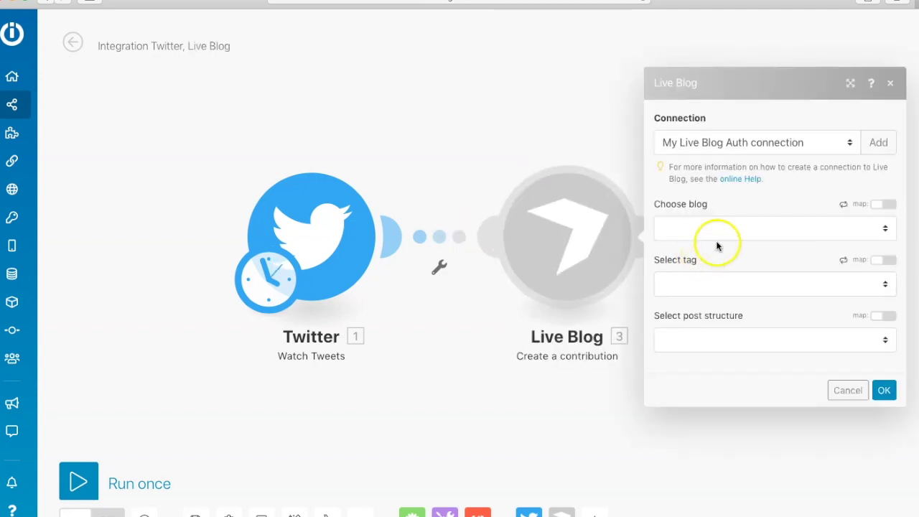
click(877, 143)
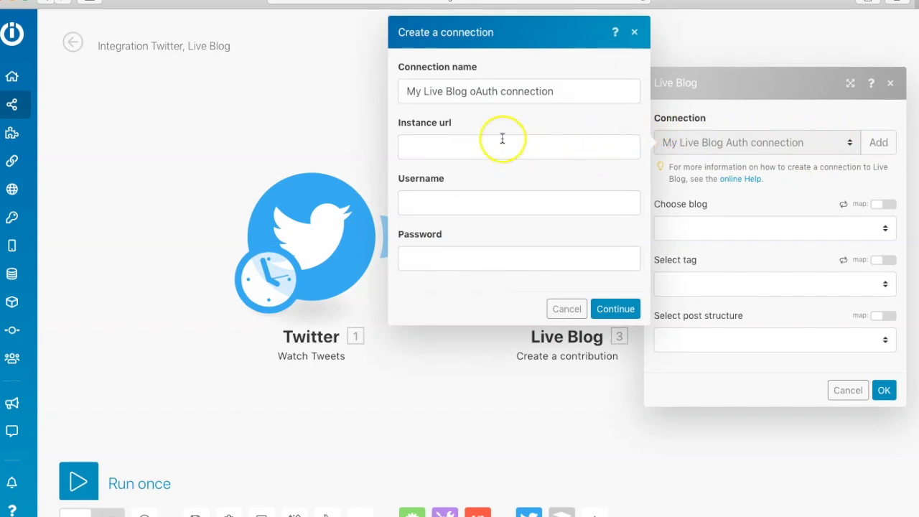
drag(470, 91, 499, 91)
key(BackSpace)
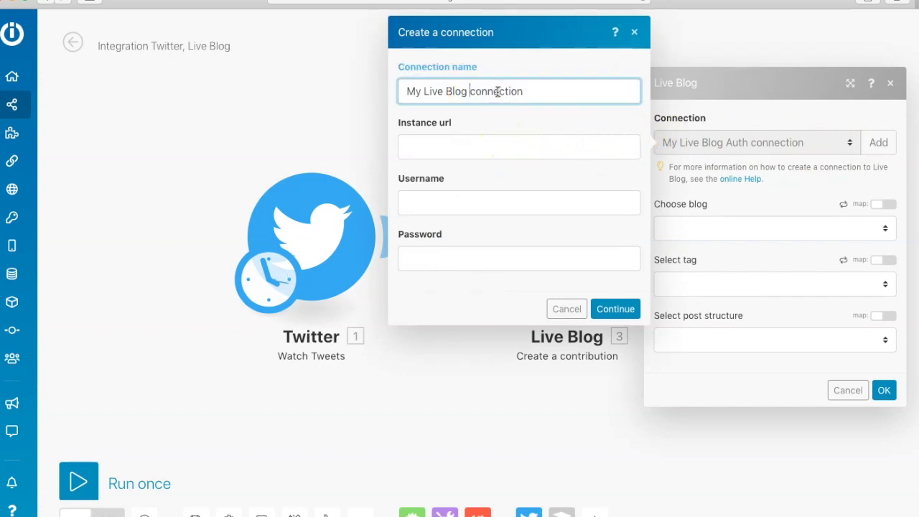
click(480, 144)
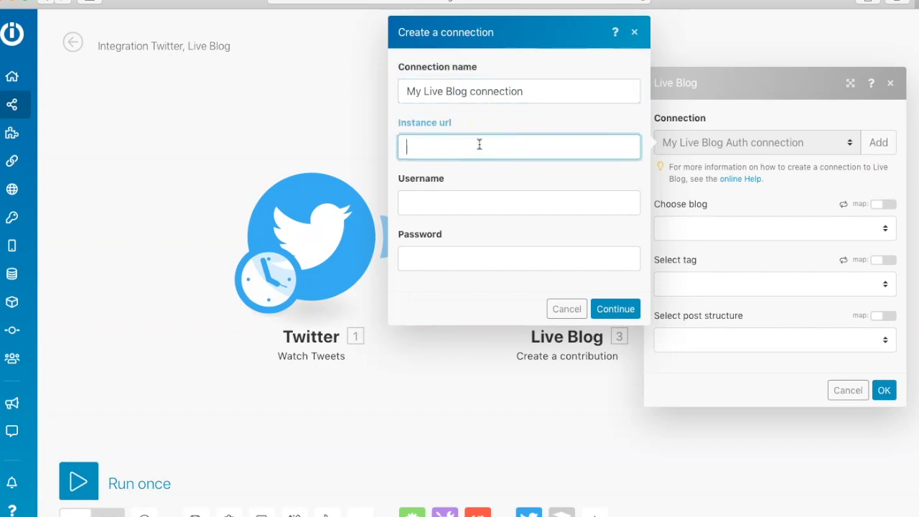
text(https://demo-api.liveblog.pro)
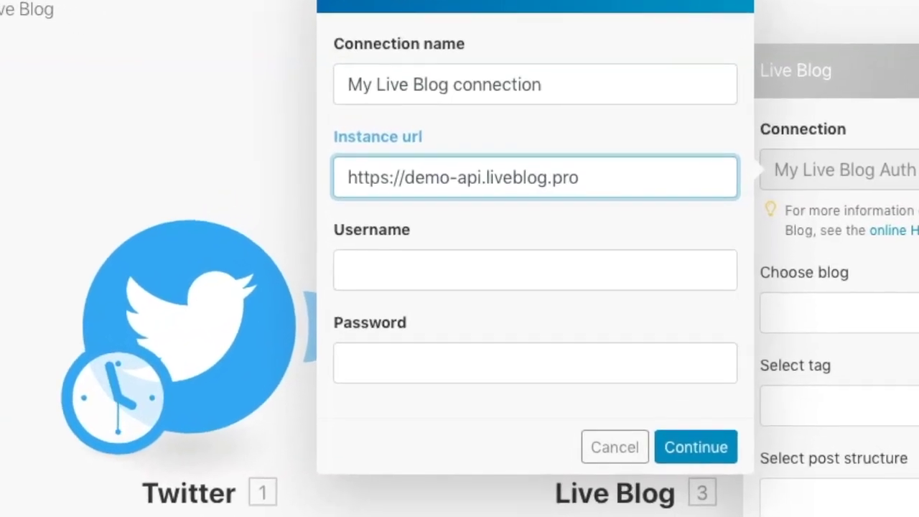
click(341, 277)
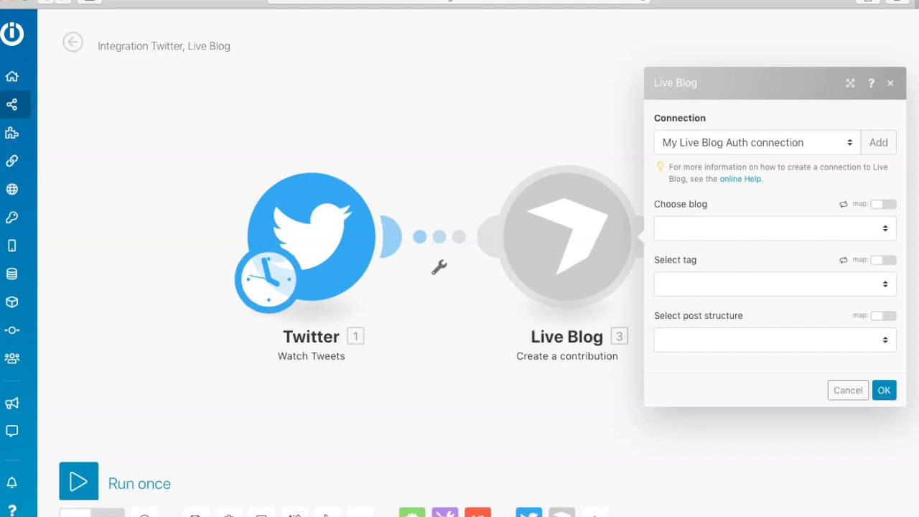
- Choose the Prague in Quarantine blog for the contribution and set its post structure to Twitter post
click(774, 228)
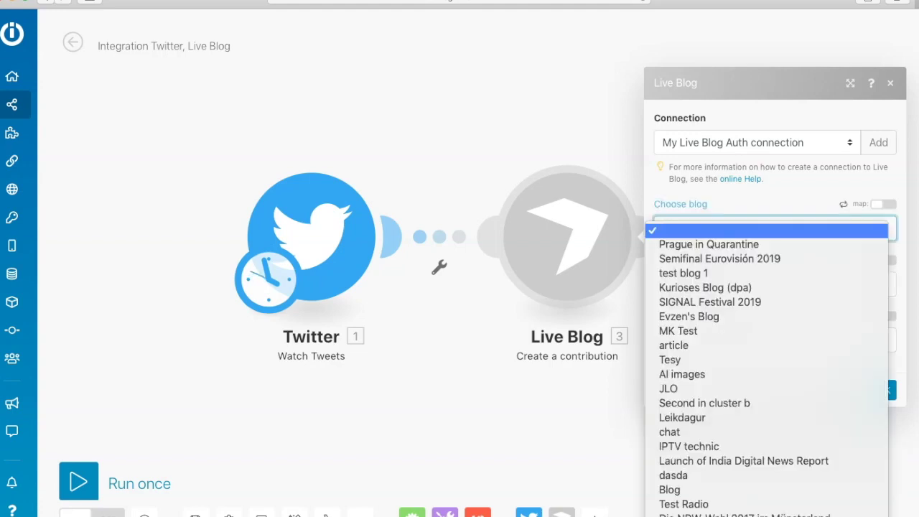
key(Down)
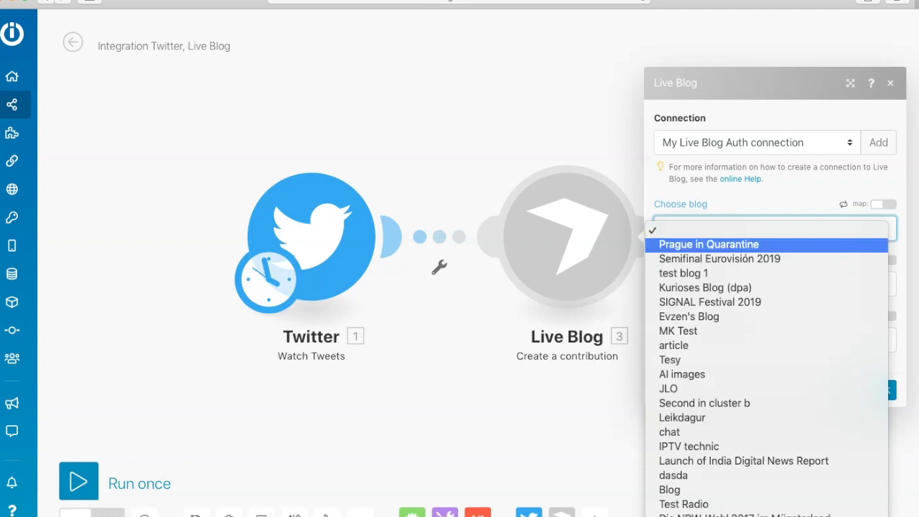
key(Return)
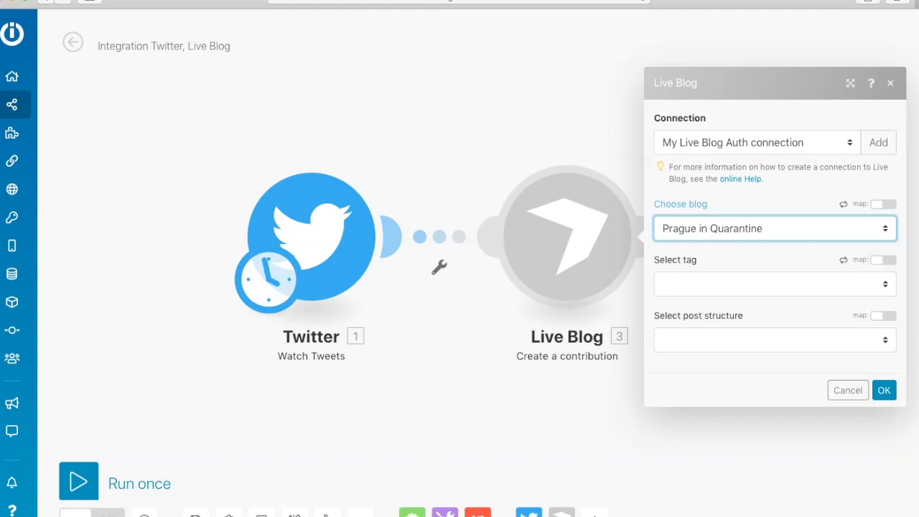
click(775, 340)
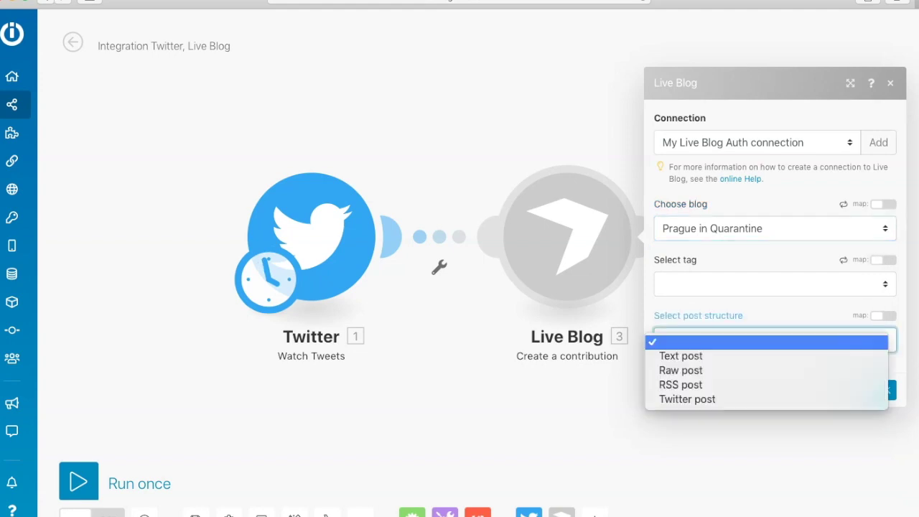
key(Down)
key(Down)
key(Down)
key(Down)
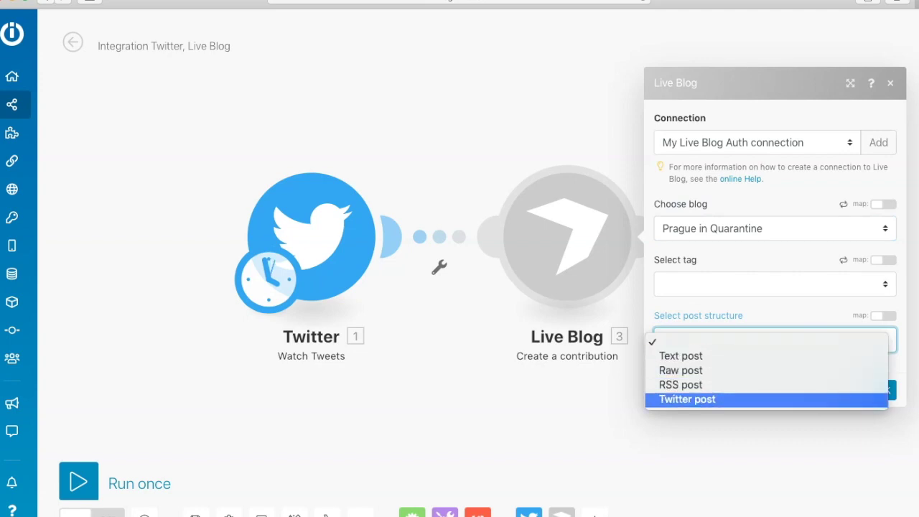
key(Return)
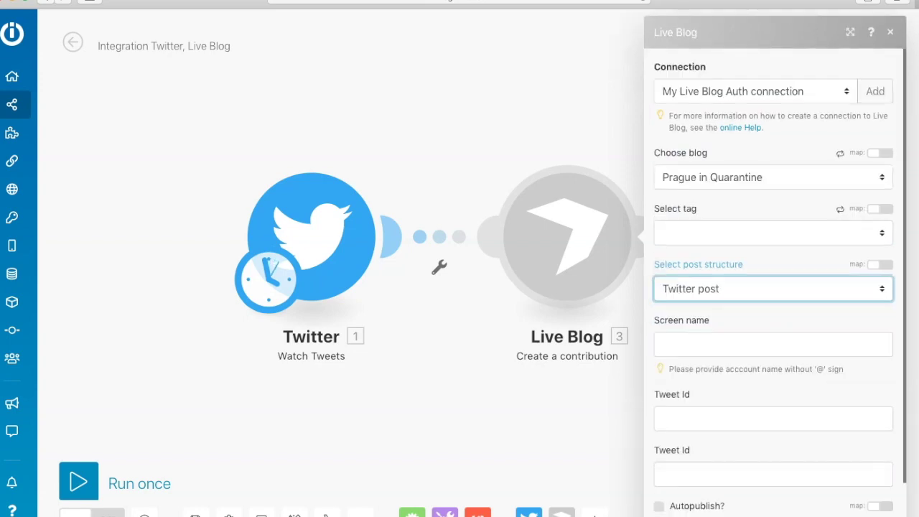
- Set the screen name to PragueMorning, map the trigger's Tweet ID to both Tweet Id fields, and confirm the Live Blog module
click(773, 344)
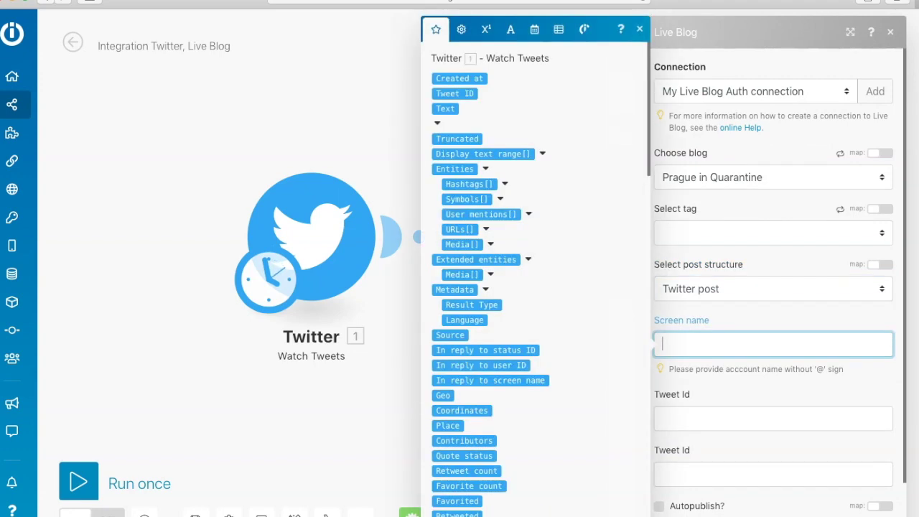
text(Prag)
text(ye)
key(BackSpace)
key(BackSpace)
text(ueMorning)
key(Tab)
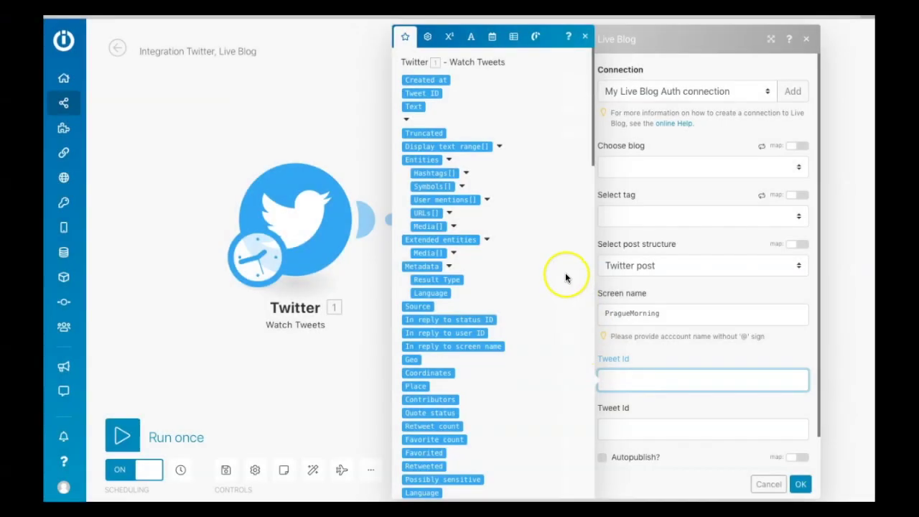
click(432, 92)
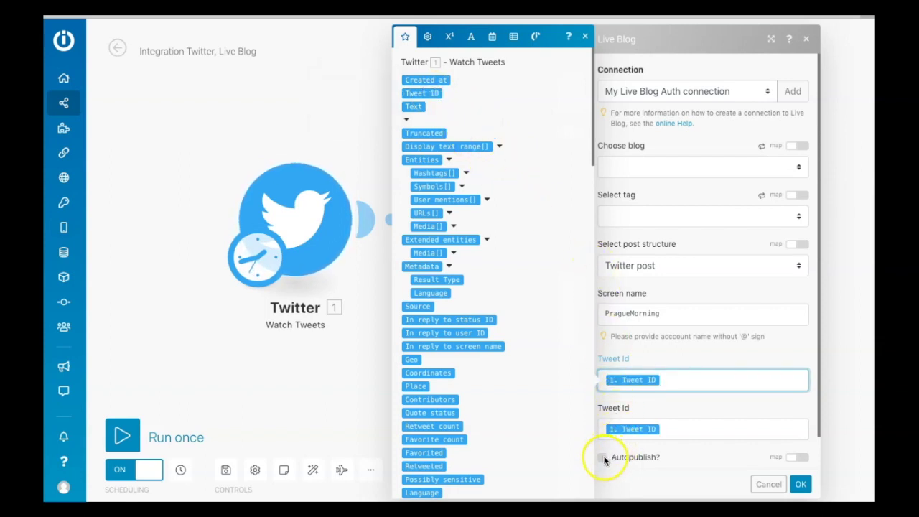
click(799, 486)
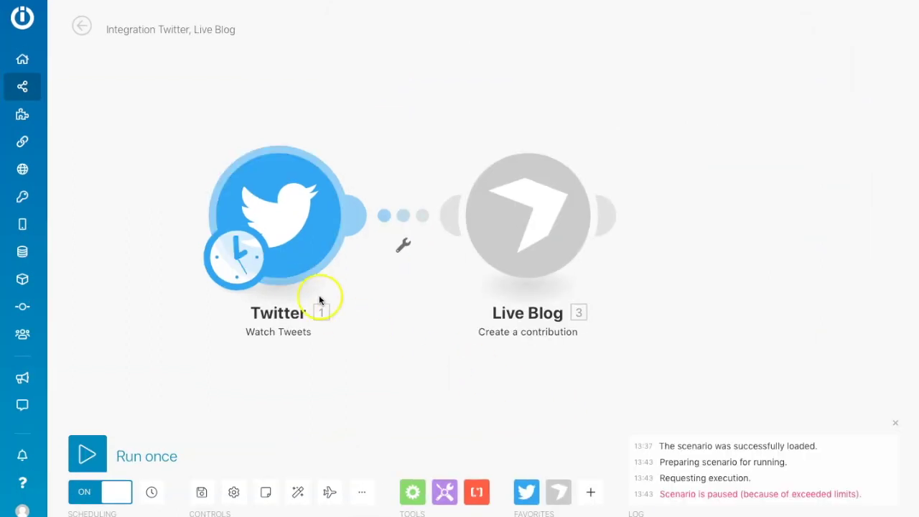
- Schedule the scenario to run at regular intervals of 15 minutes and run it once
click(228, 267)
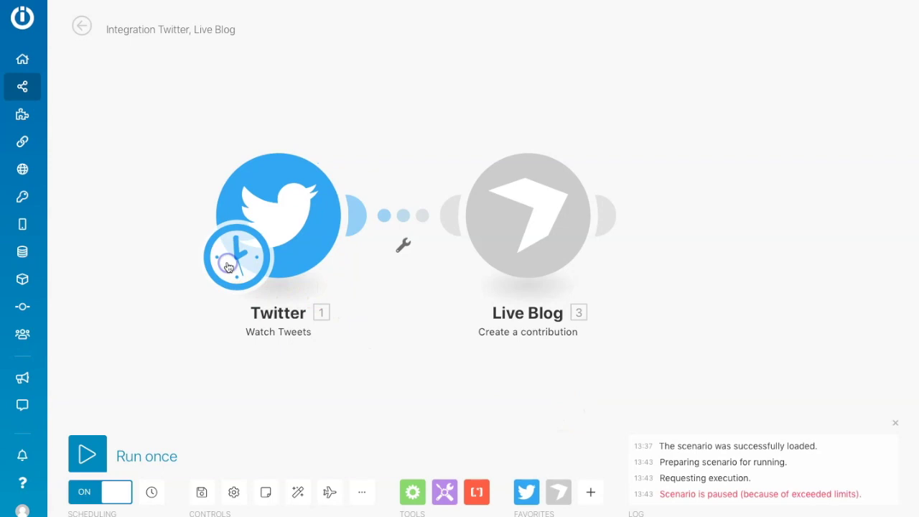
click(228, 267)
click(335, 216)
click(522, 154)
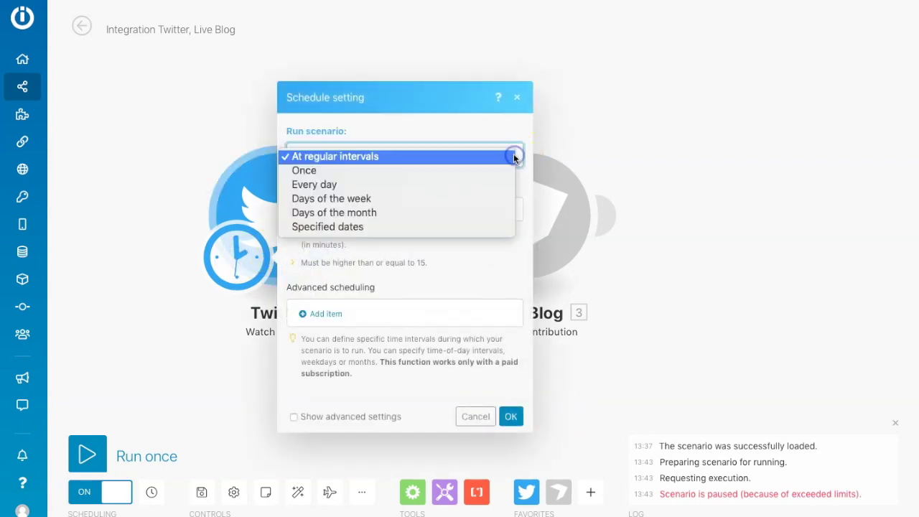
click(514, 156)
click(512, 208)
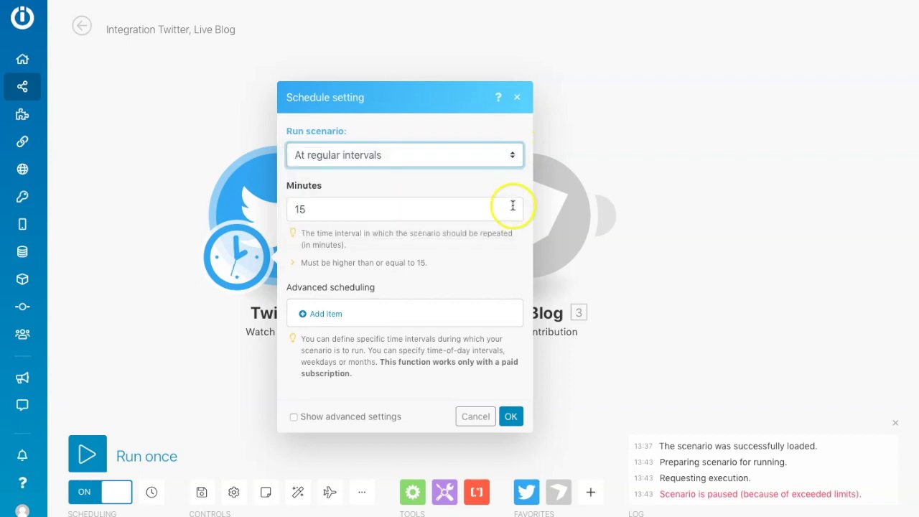
click(510, 210)
click(512, 417)
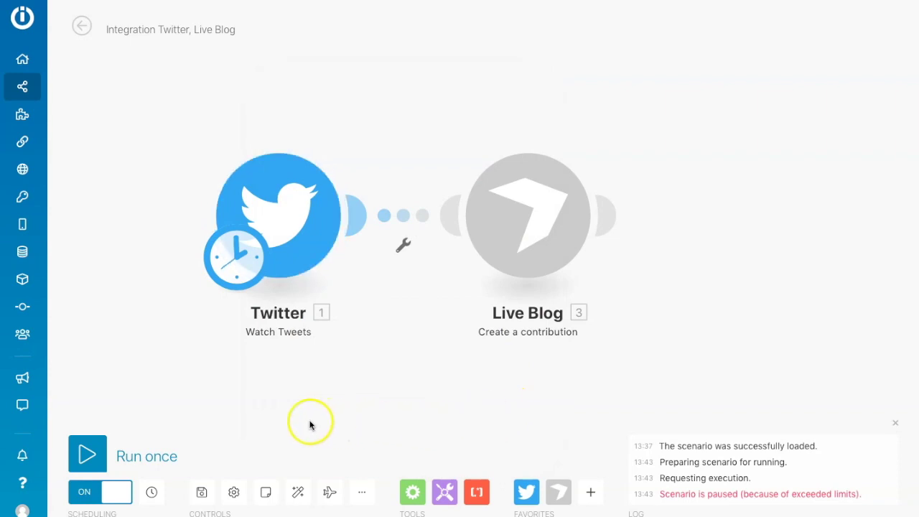
click(90, 451)
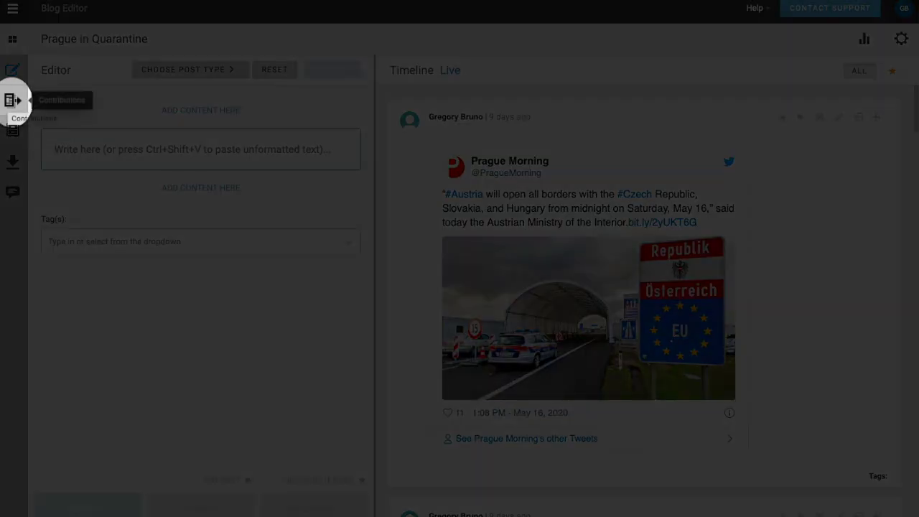
- Switch to the Live Blog editor and publish the Prague Morning contribution about Poland and the Czech Republic discussing reopening borders
click(12, 100)
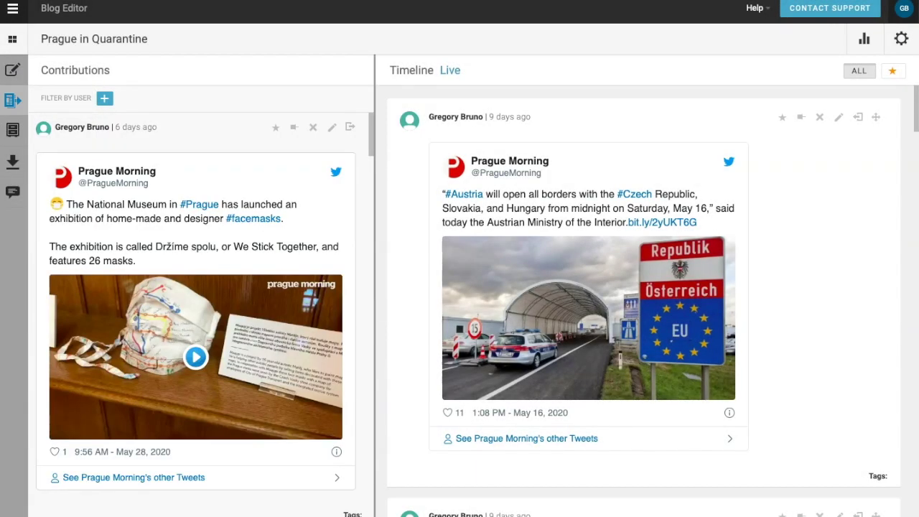
scroll(201, 316, down, 1)
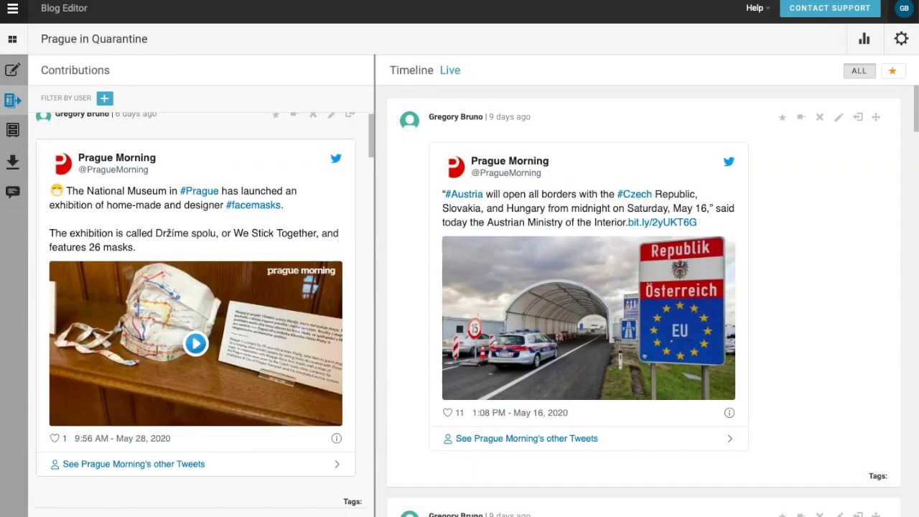
scroll(201, 313, down, 5)
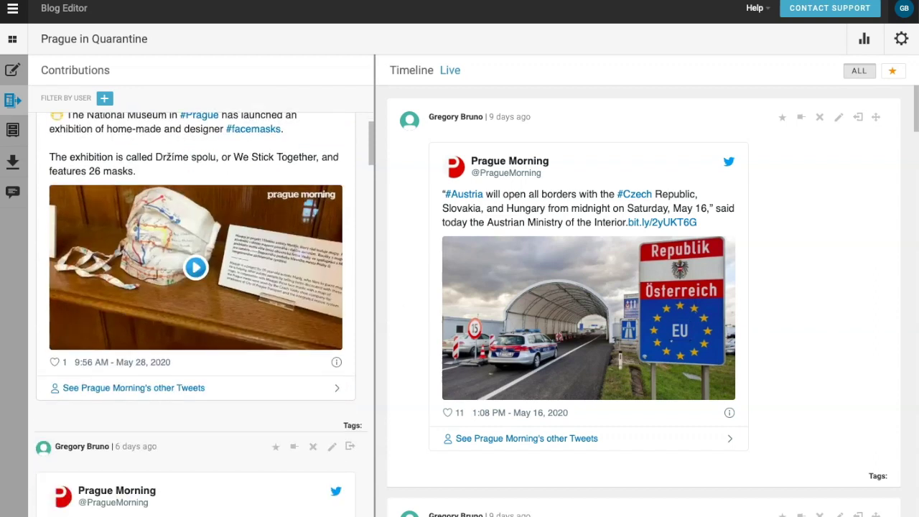
scroll(201, 313, down, 5)
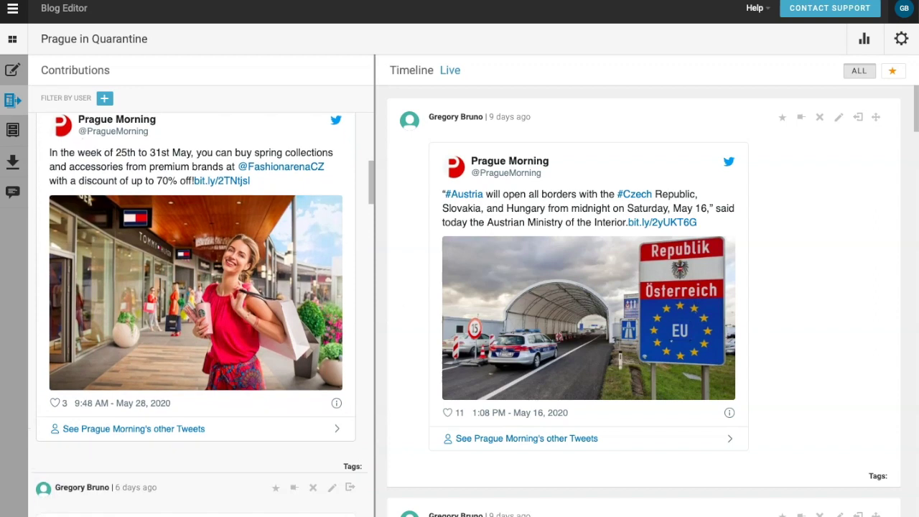
scroll(201, 314, down, 4)
scroll(201, 313, down, 4)
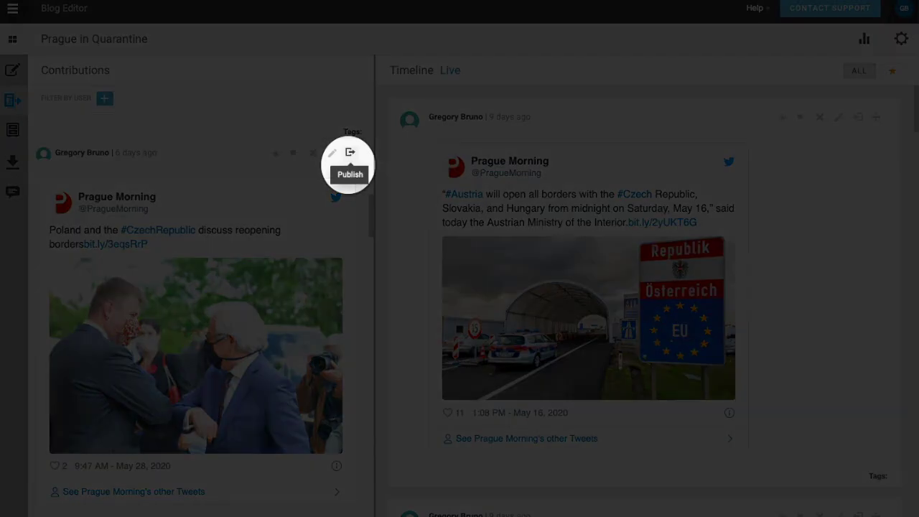
click(350, 152)
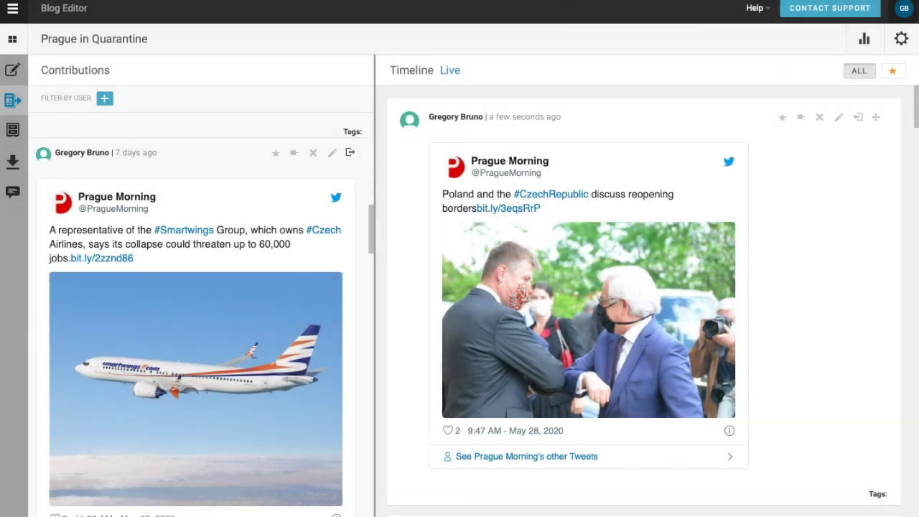
- View the public Prague in Quarantine blog and check the newly published tweet
scroll(331, 305, down, 8)
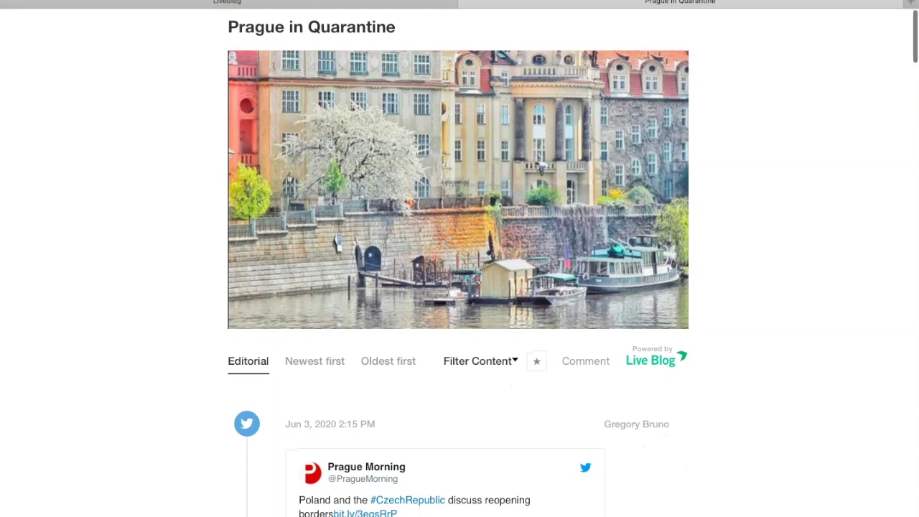
scroll(459, 258, down, 5)
scroll(459, 258, down, 4)
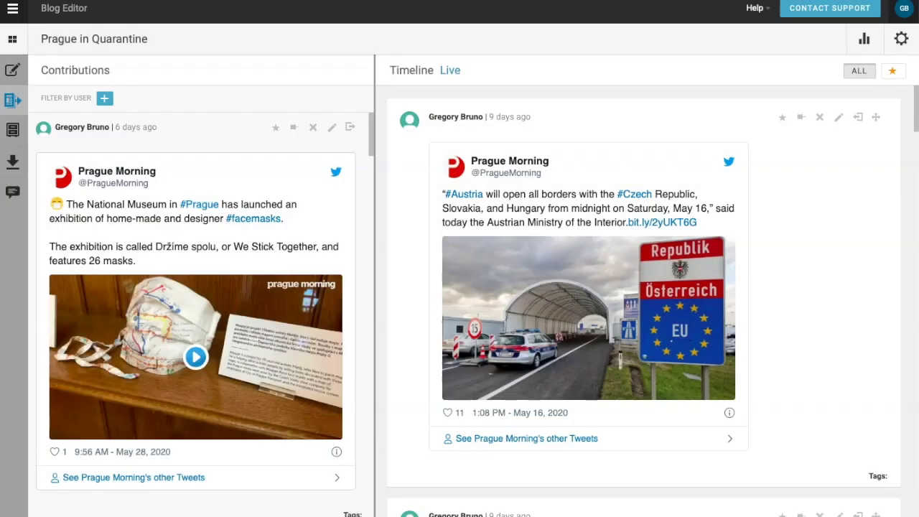
- Look through the incoming contributions of Prague in Quarantine as far as the tweet about reopening borders
scroll(199, 314, down, 1)
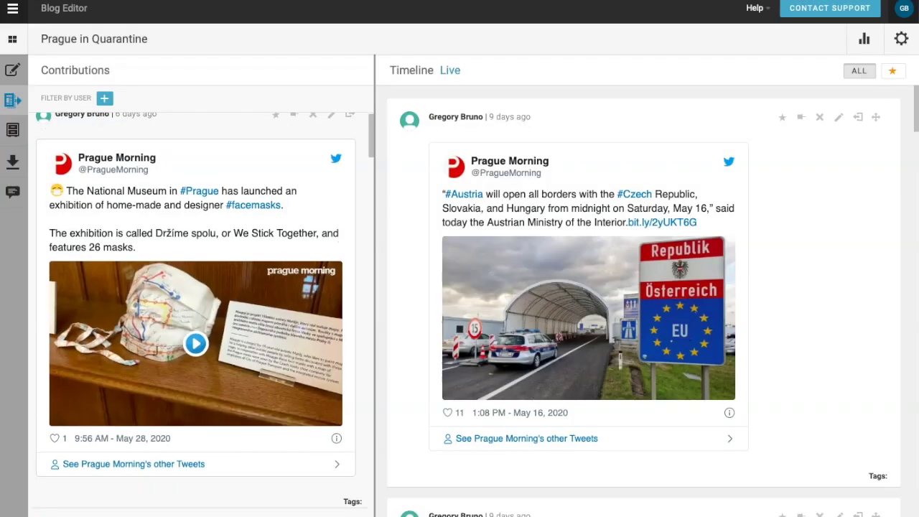
scroll(203, 315, down, 5)
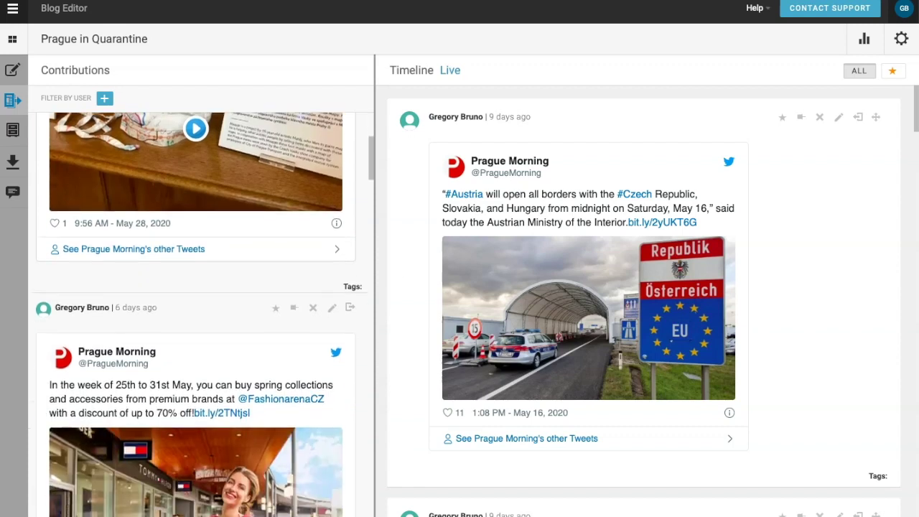
scroll(204, 314, down, 5)
scroll(203, 314, down, 3)
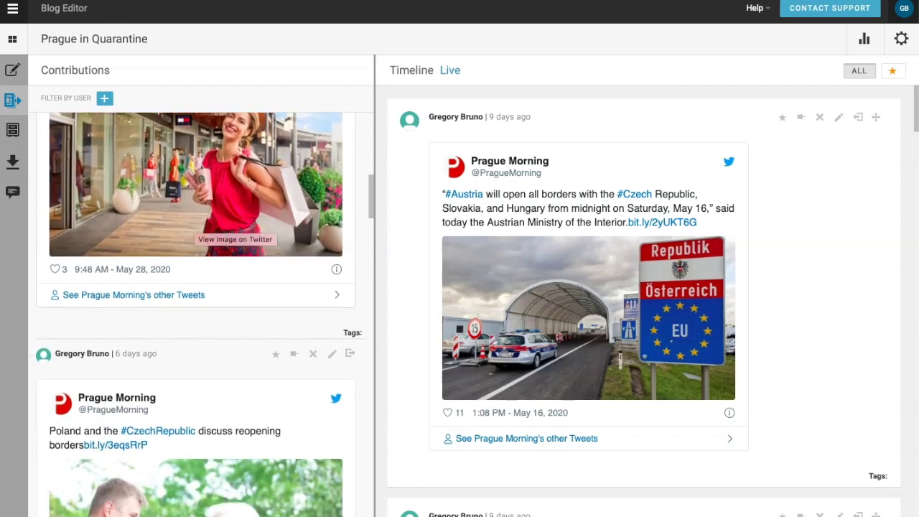
scroll(203, 315, down, 5)
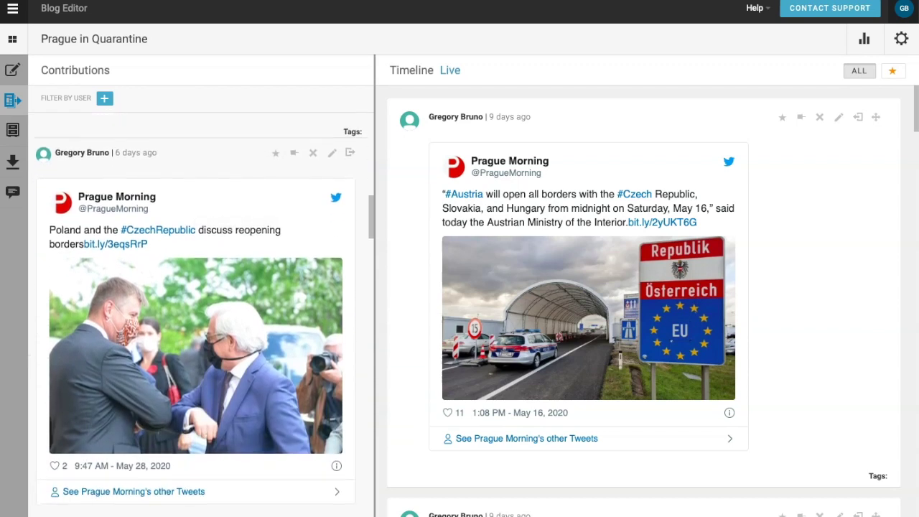